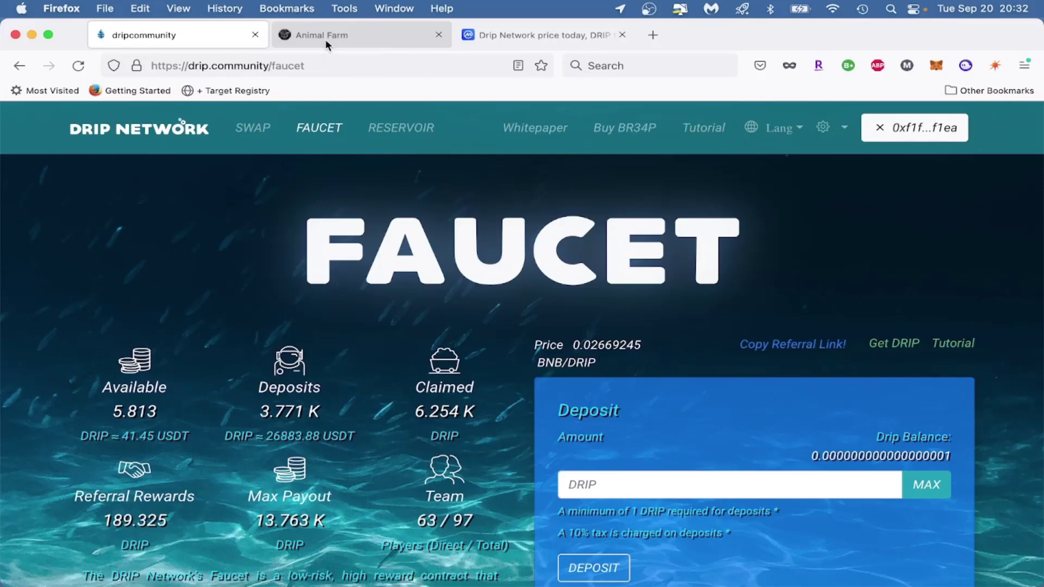
Set the minimum net deposits of the Team Airdrop campaign to 50+ DRIP
scroll(387, 222, "down", 2)
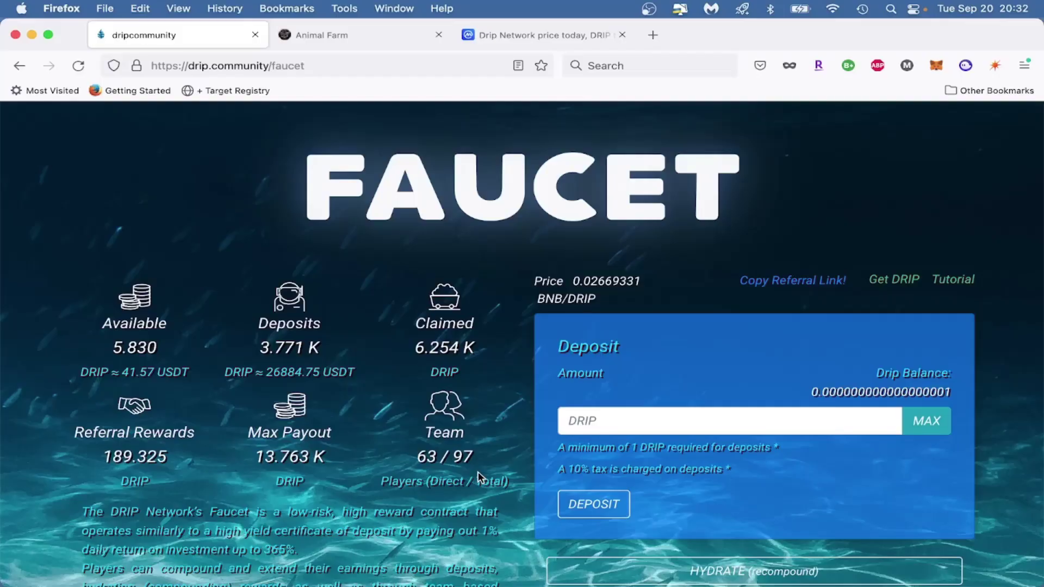
scroll(478, 472, "down", 10)
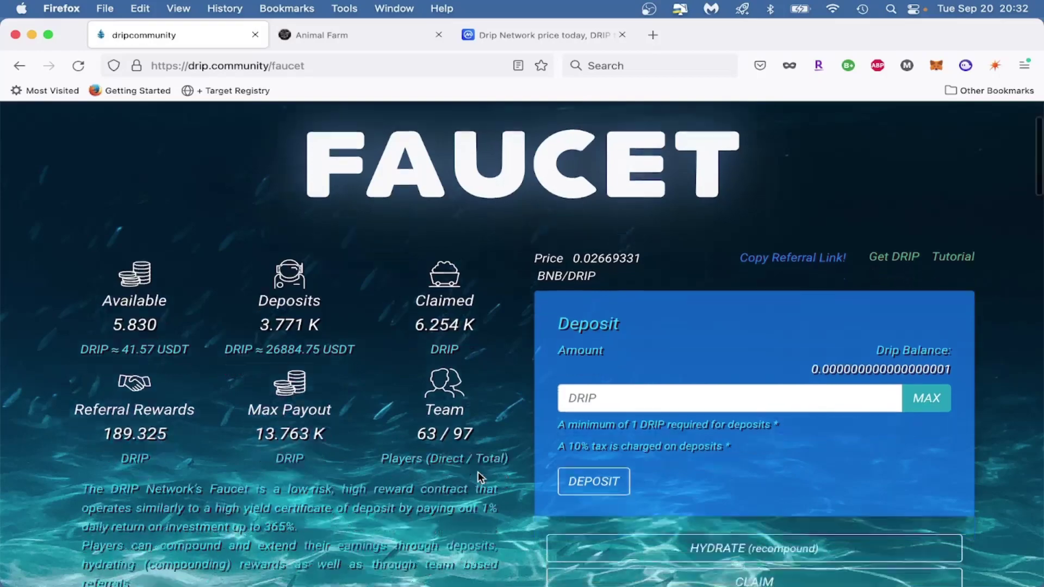
scroll(478, 472, "down", 5)
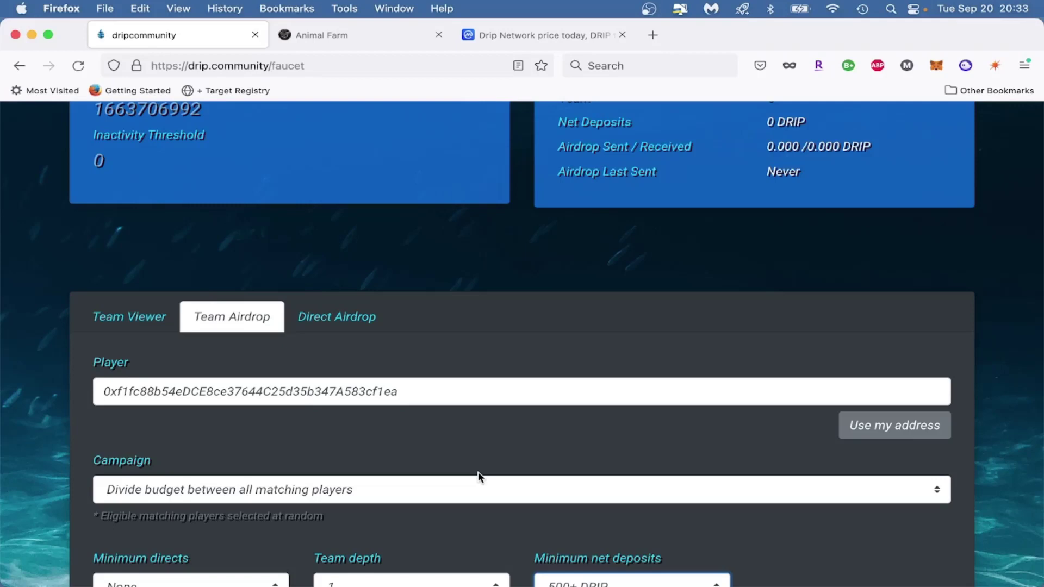
scroll(478, 472, "down", 4)
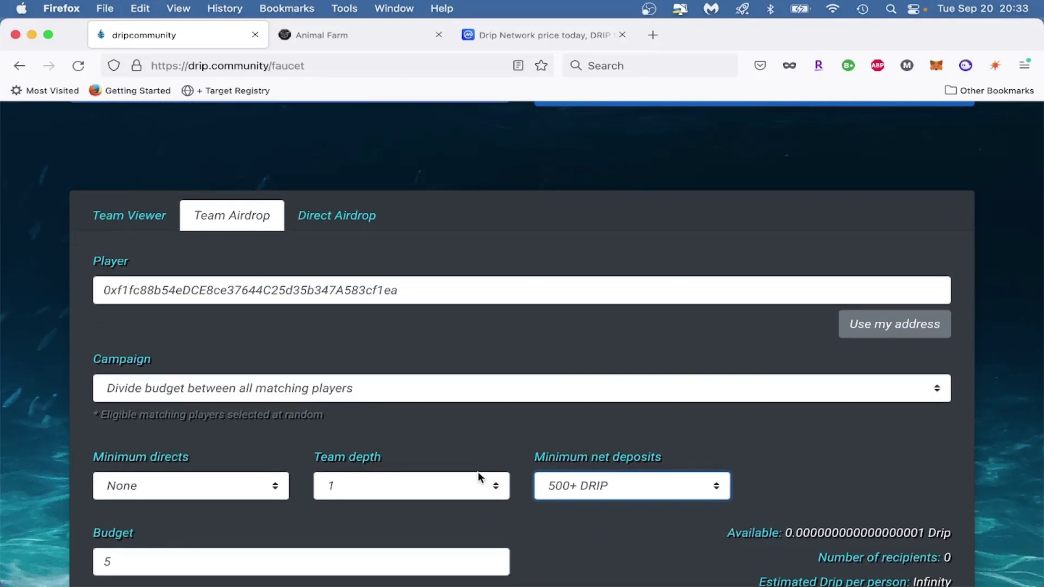
scroll(478, 472, "down", 4)
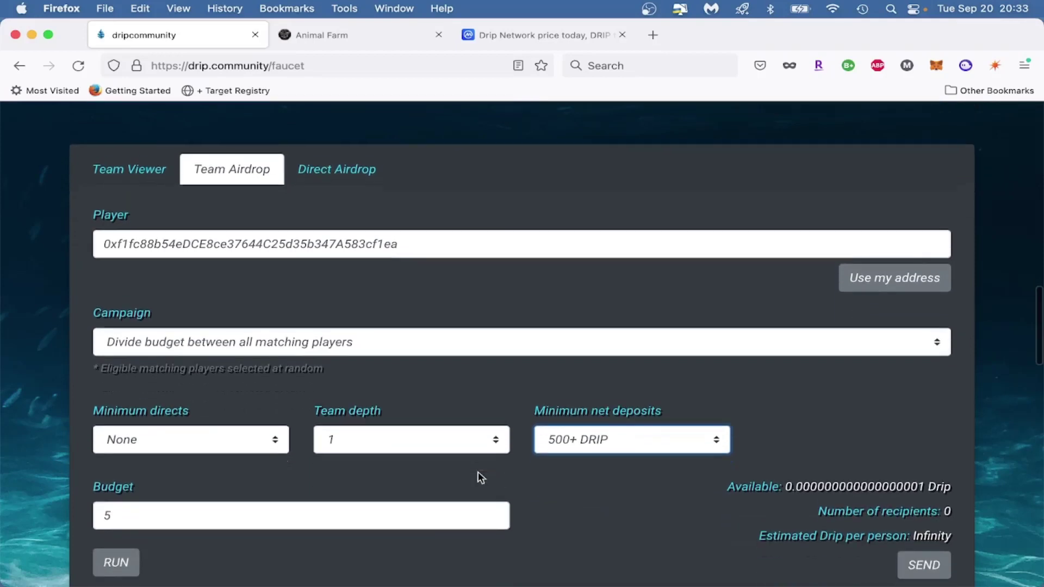
scroll(478, 472, "up", 1)
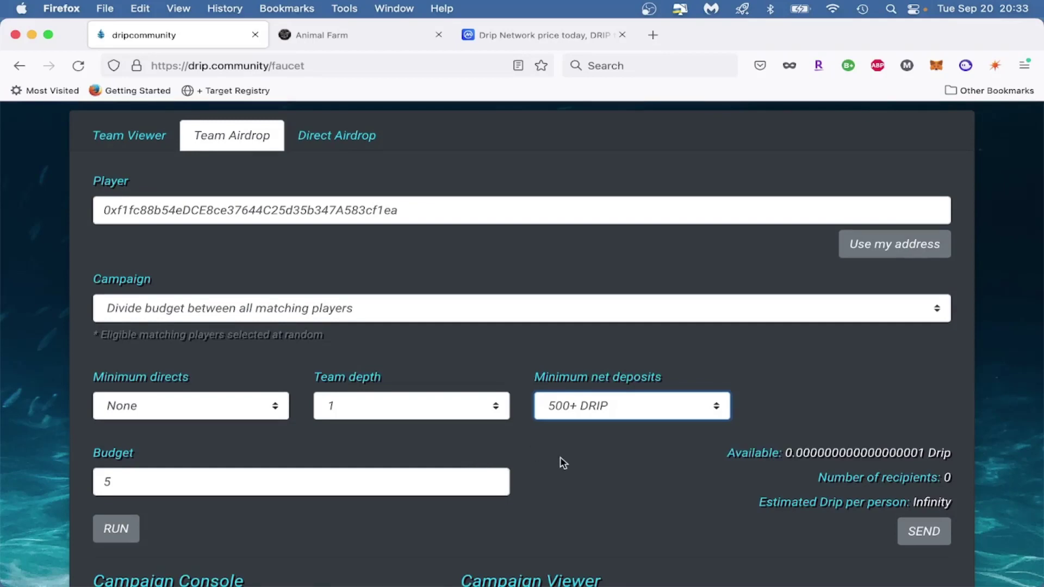
left_click(666, 405)
left_click(642, 357)
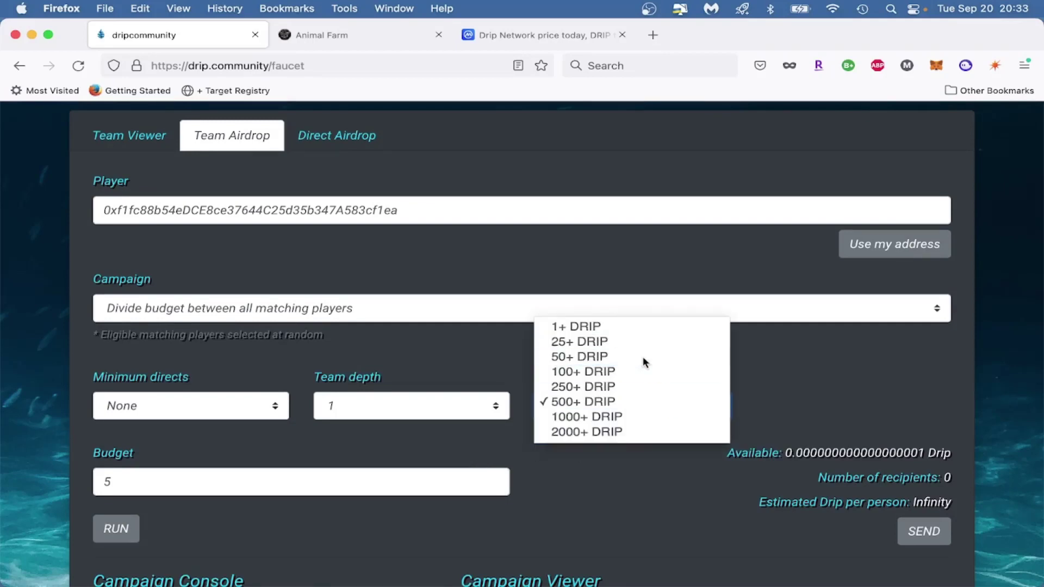
Change the campaign's minimum net deposits to 100+ DRIP and return it to 50+ DRIP
scroll(660, 476, "down", 3)
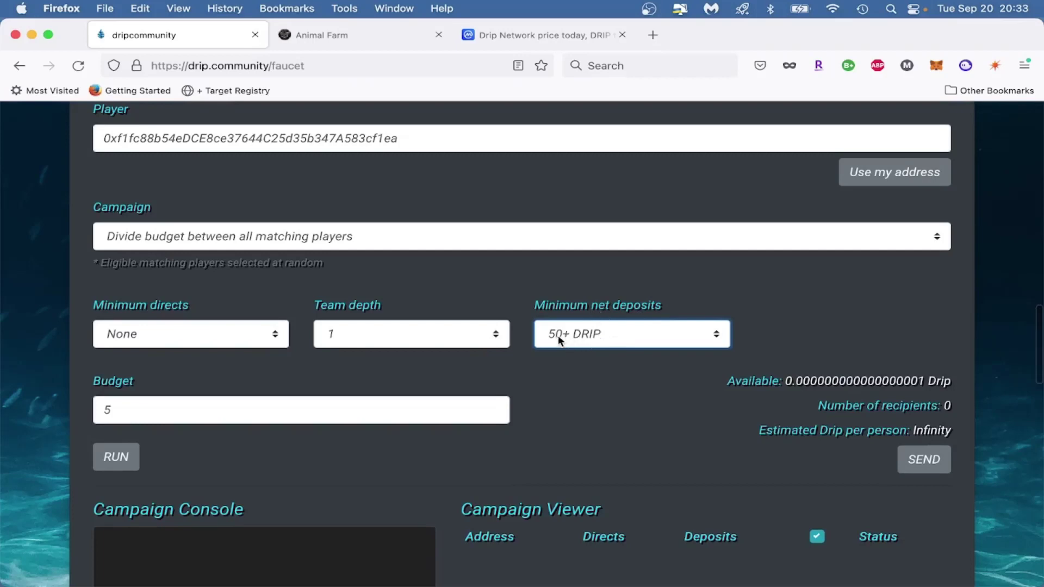
left_click(644, 329)
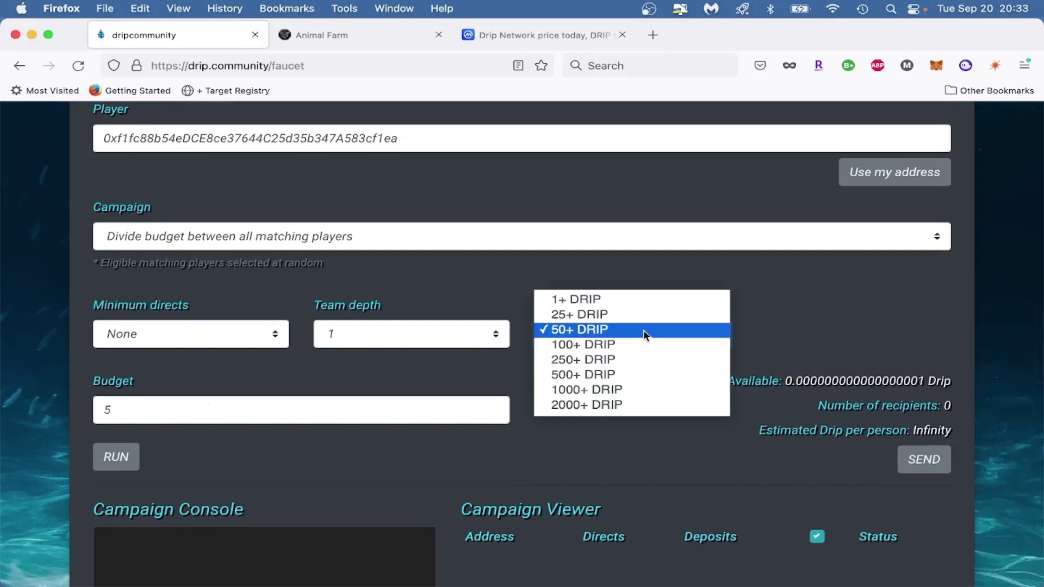
left_click(622, 345)
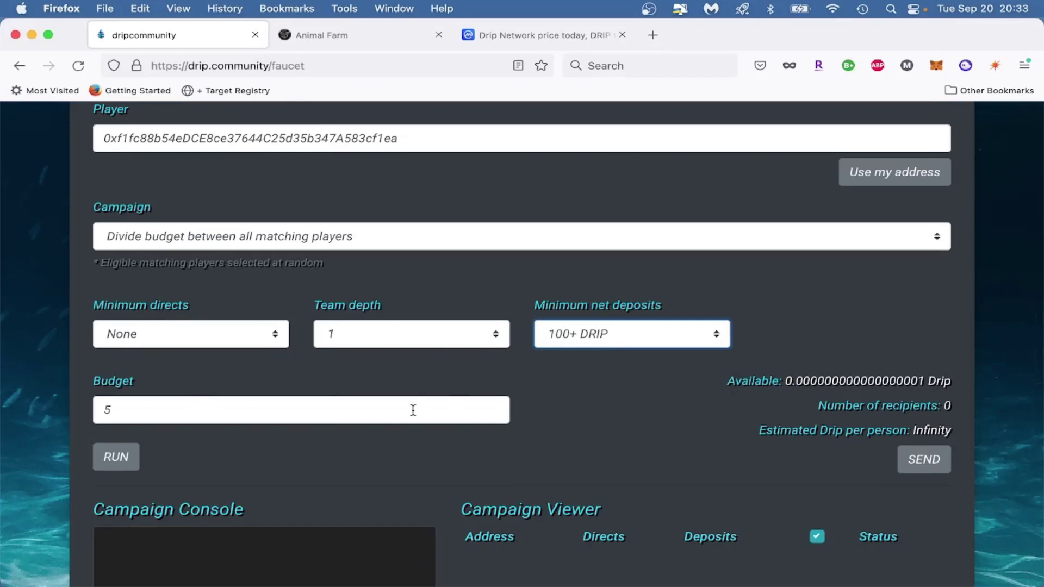
left_click(634, 338)
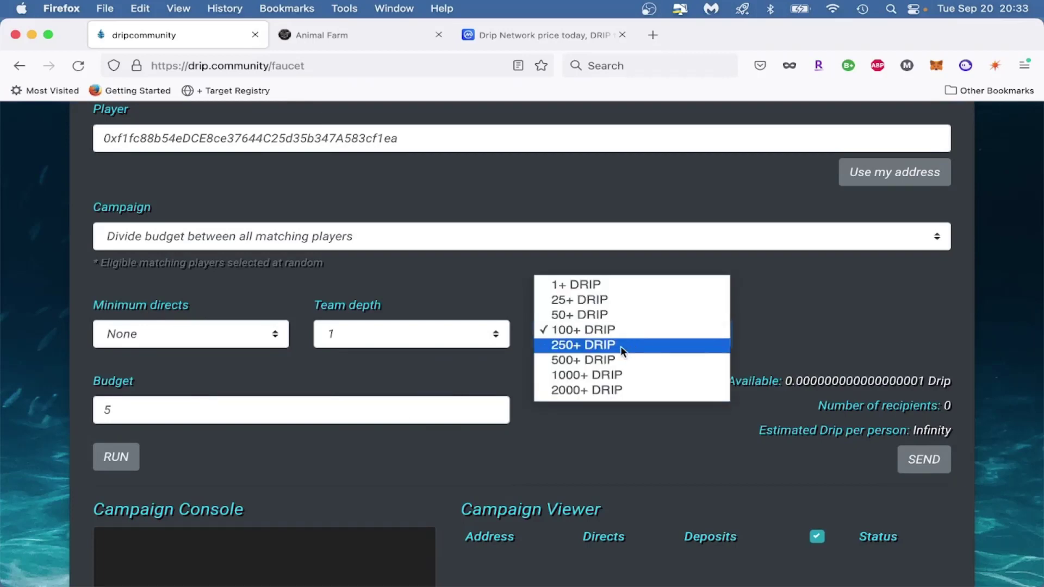
left_click(613, 315)
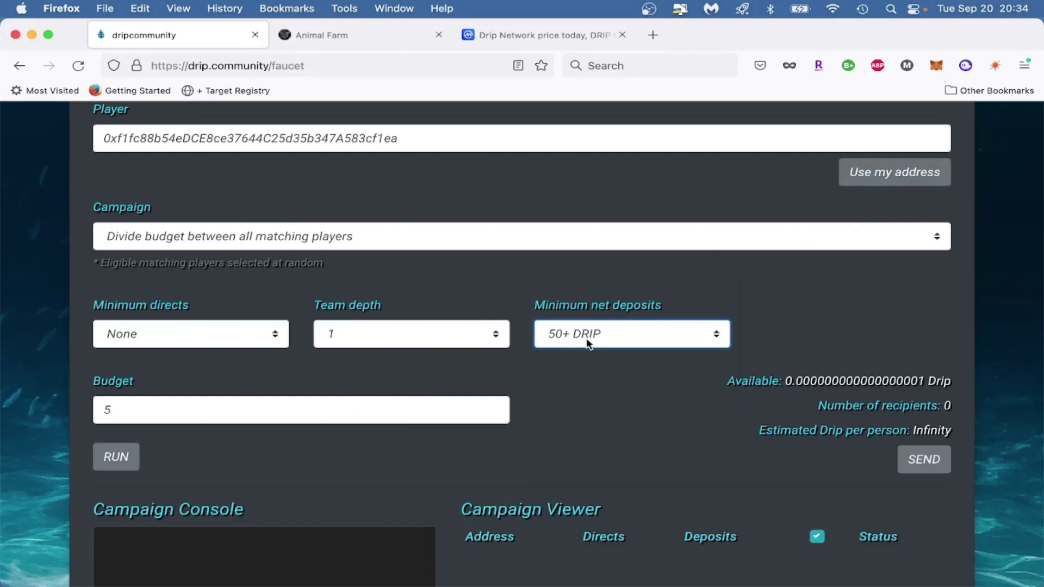
Run the team airdrop campaign and examine the eligible players with their directs and deposits in the Campaign Viewer
left_click(116, 455)
scroll(406, 430, "down", 1)
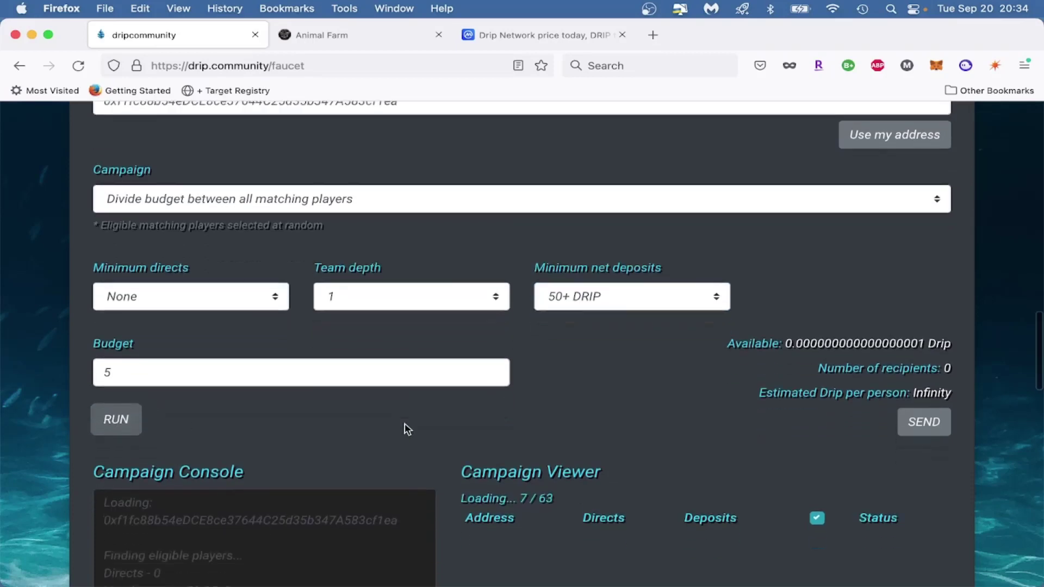
scroll(406, 430, "down", 1)
scroll(407, 430, "down", 1)
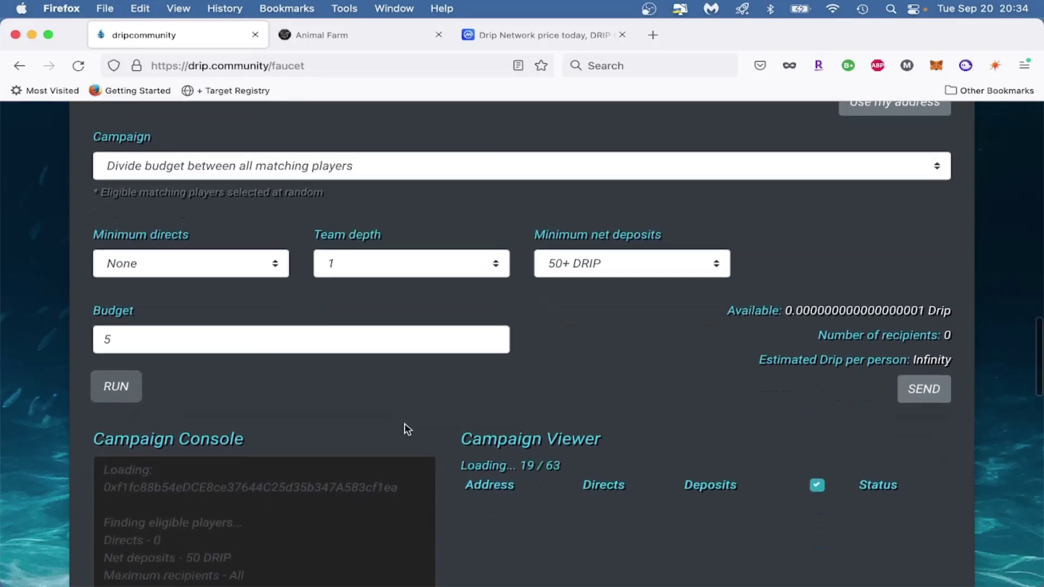
scroll(407, 430, "down", 3)
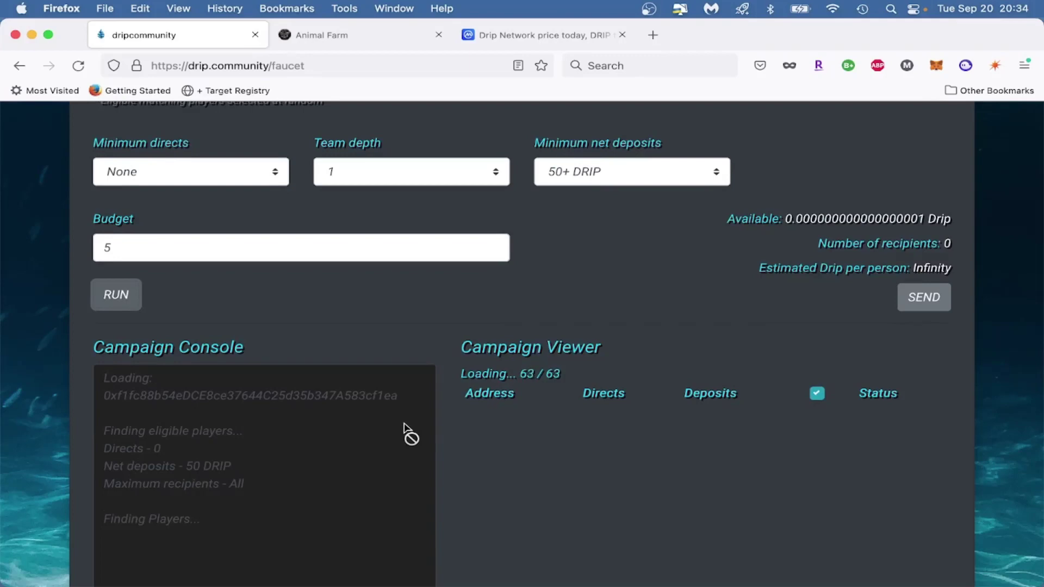
scroll(404, 424, "down", 1)
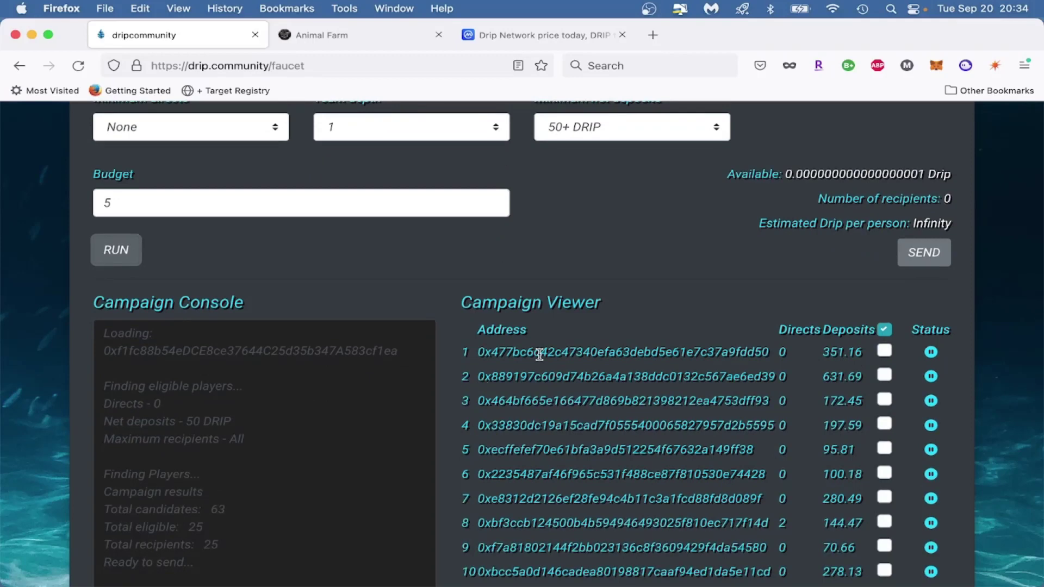
scroll(537, 351, "up", 1)
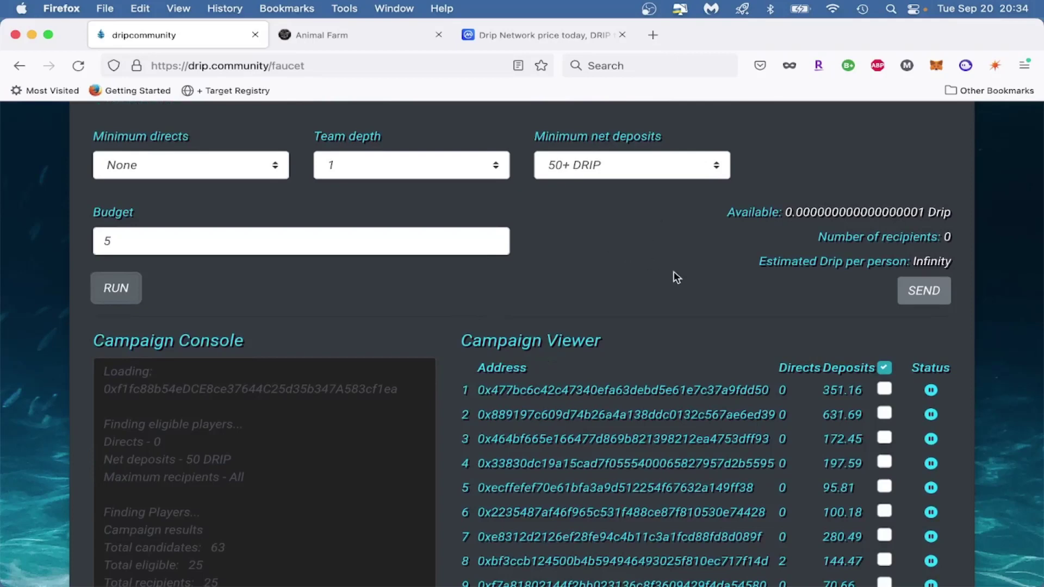
scroll(676, 276, "down", 2)
scroll(543, 438, "up", 3)
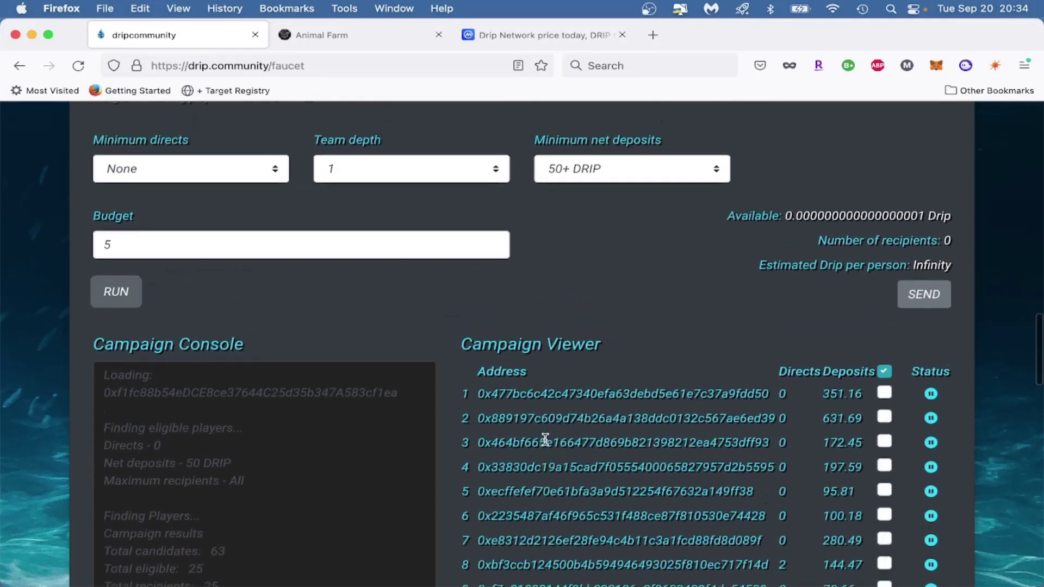
scroll(616, 458, "down", 3)
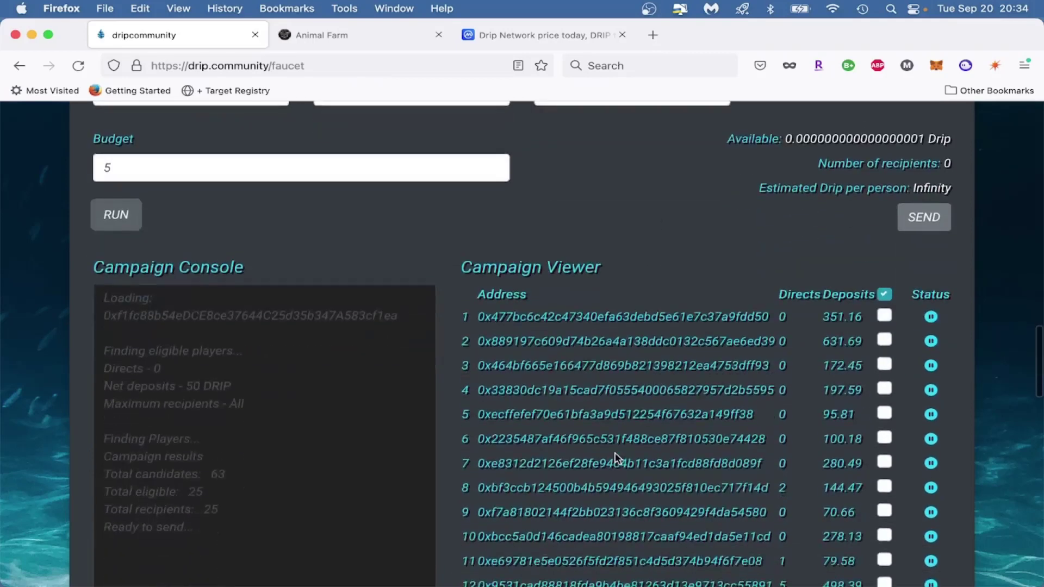
scroll(616, 459, "up", 2)
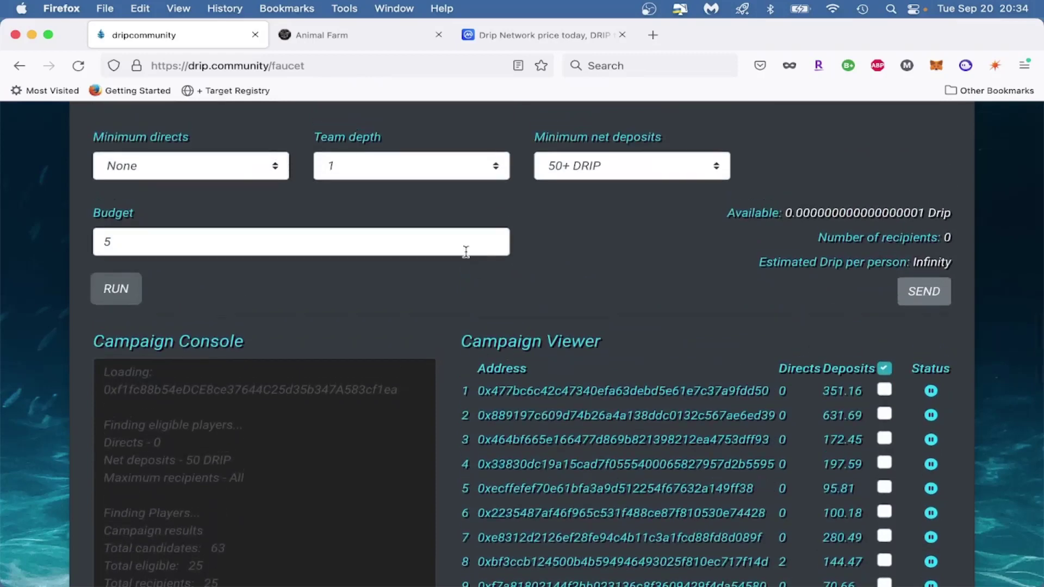
Run the team airdrop campaign with minimum net deposits of 500+ DRIP and a budget of 50
left_click(638, 172)
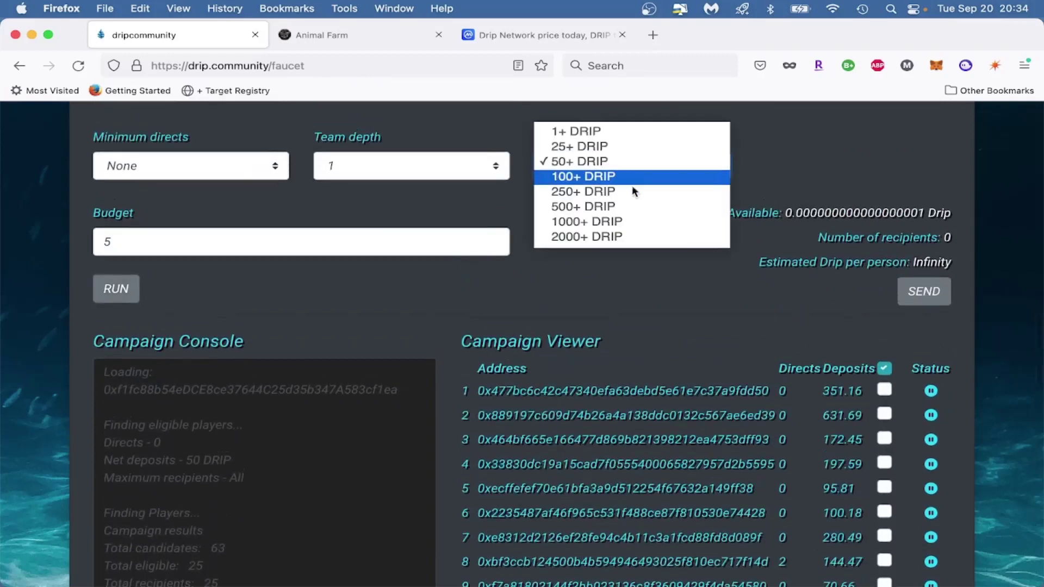
left_click(623, 206)
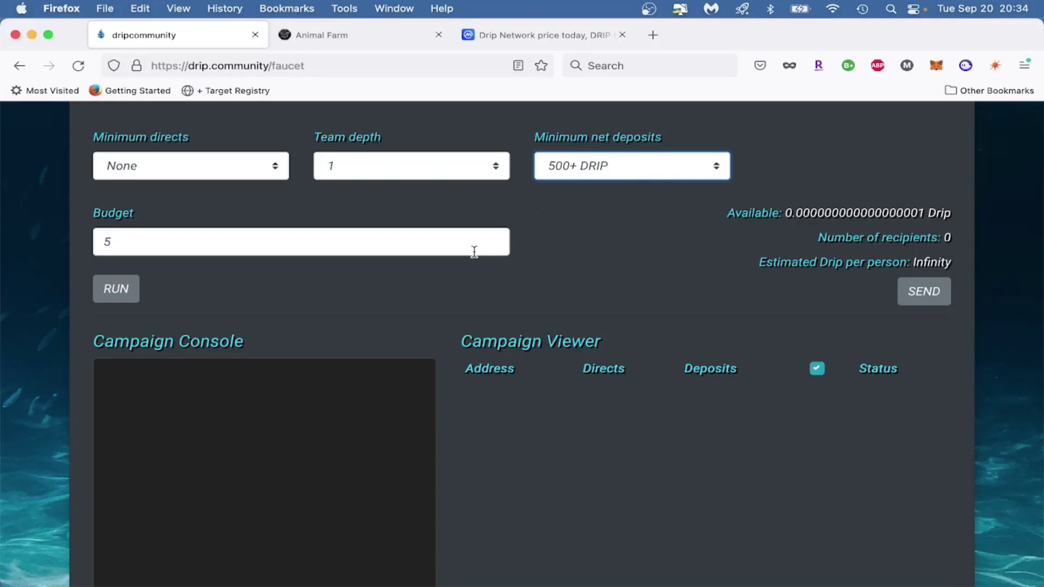
left_click(475, 252)
type("50")
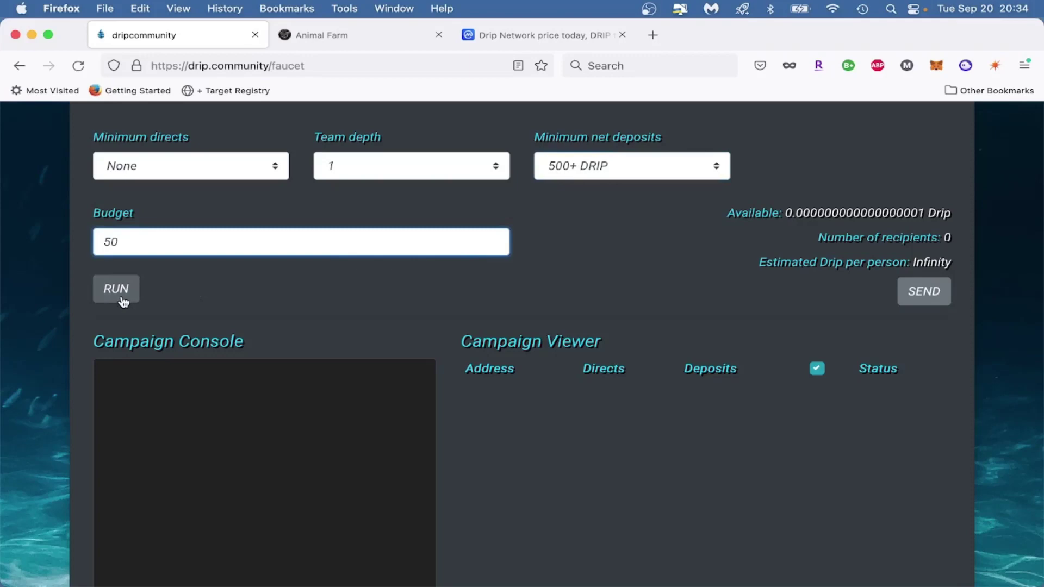
left_click(122, 298)
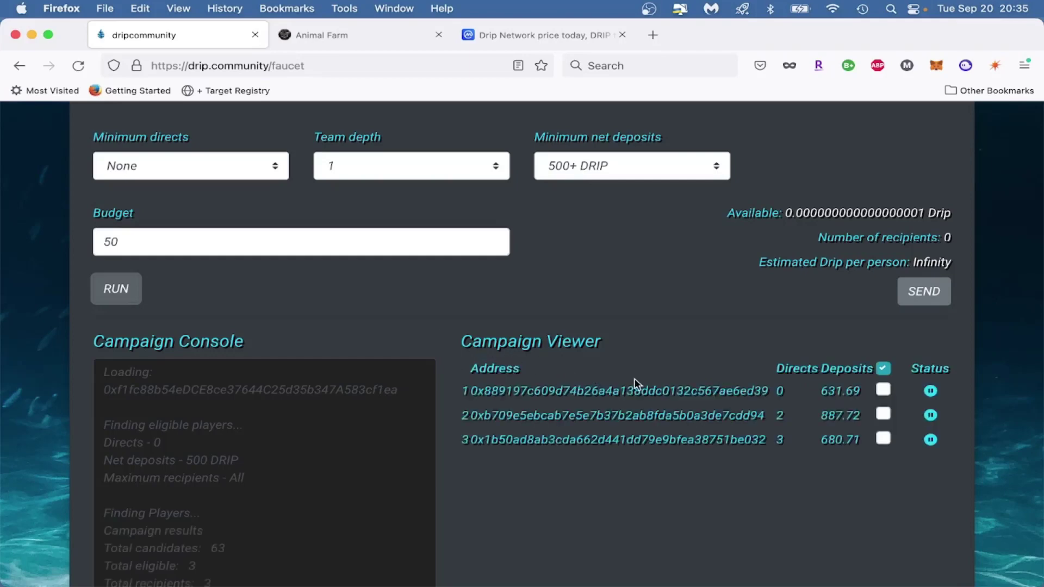
Select all three players listed in the Campaign Viewer as airdrop recipients
left_click(883, 390)
left_click(883, 415)
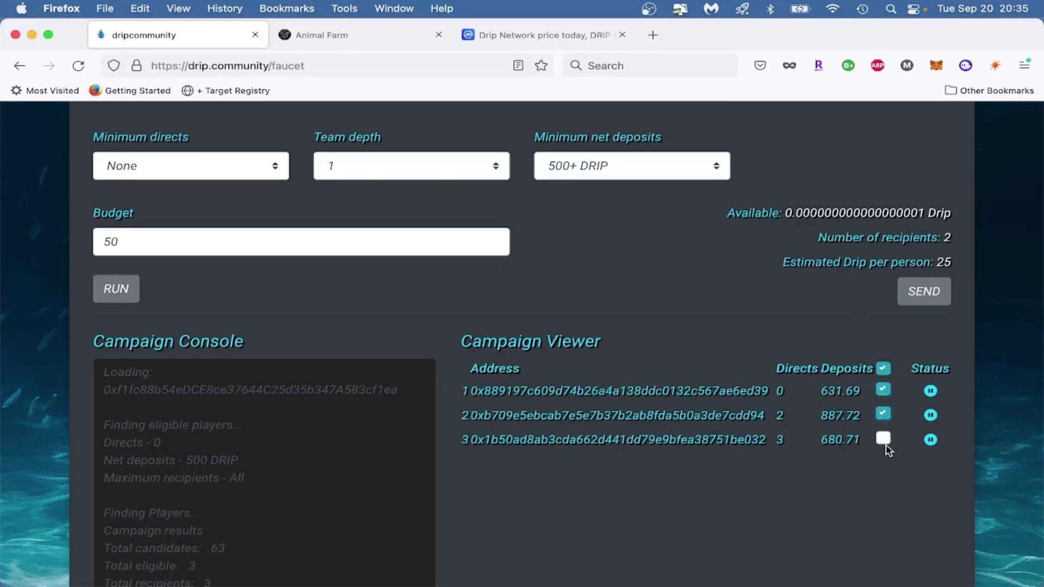
left_click(883, 438)
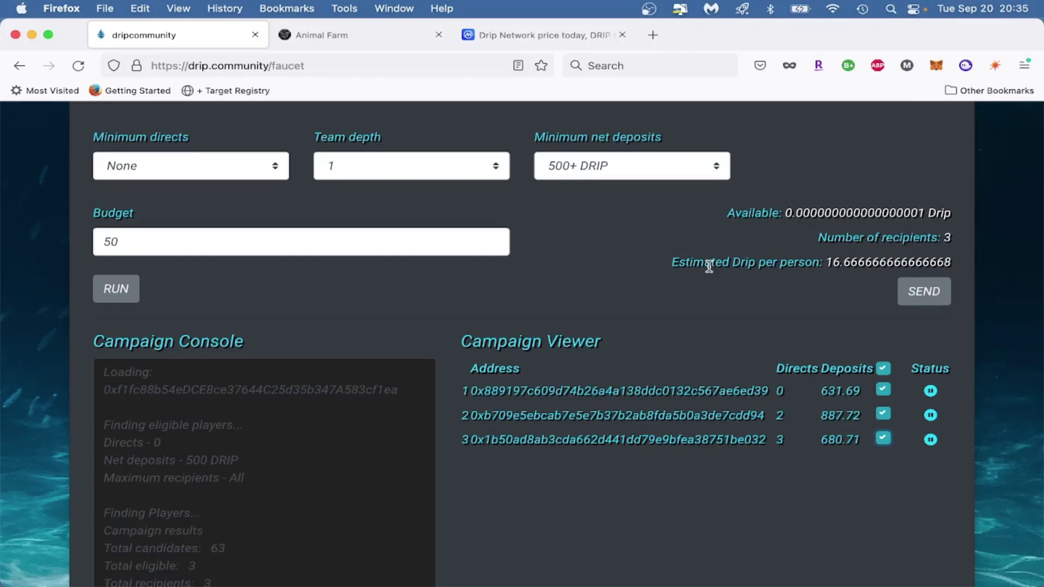
scroll(709, 267, "up", 1)
left_click(697, 188)
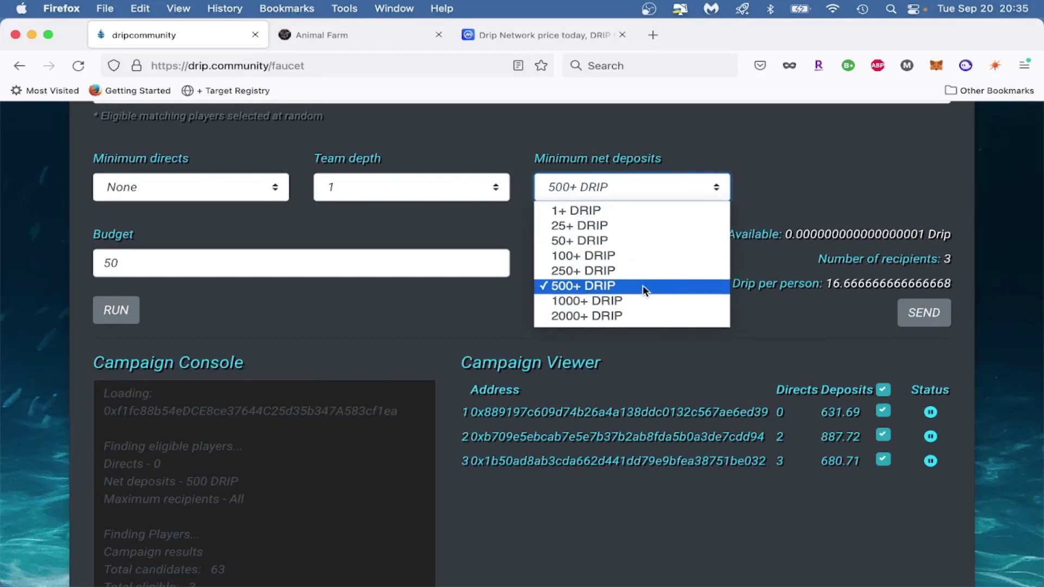
left_click(768, 322)
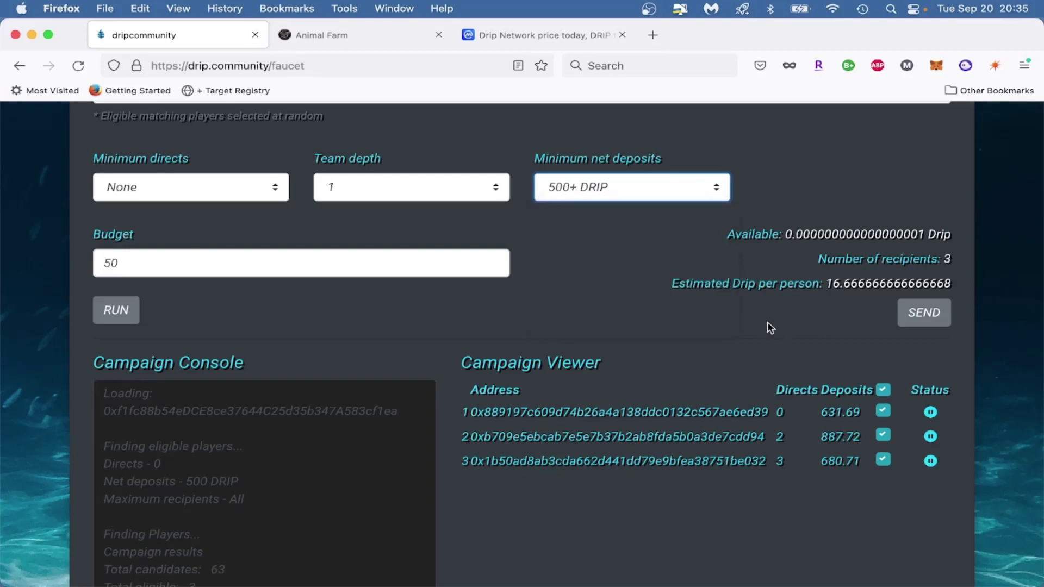
View the Drip Network Swap page and switch to the DRIP price chart on CoinMarketCap
scroll(771, 327, "up", 10)
scroll(769, 324, "up", 15)
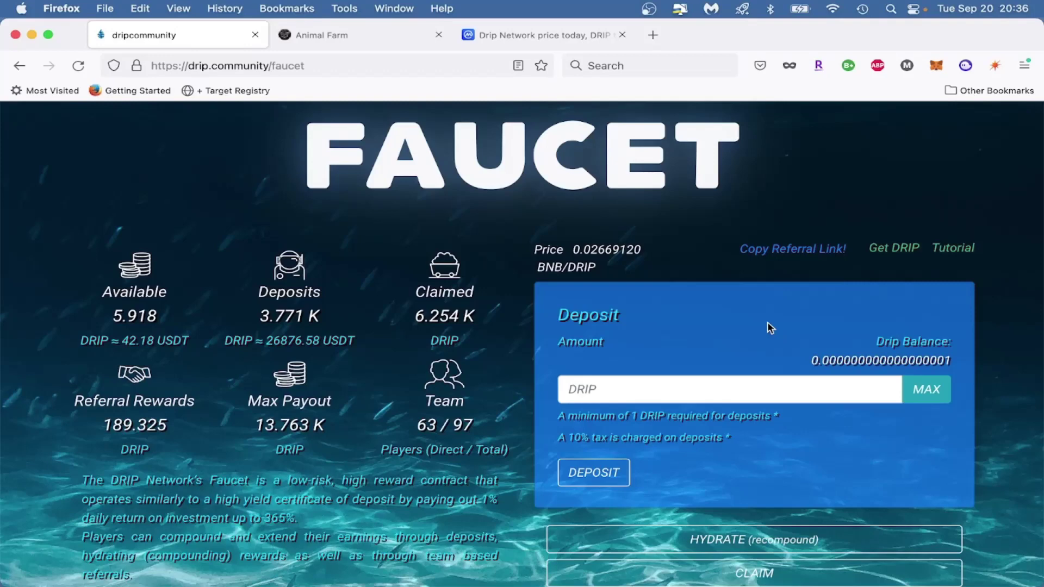
scroll(768, 324, "up", 3)
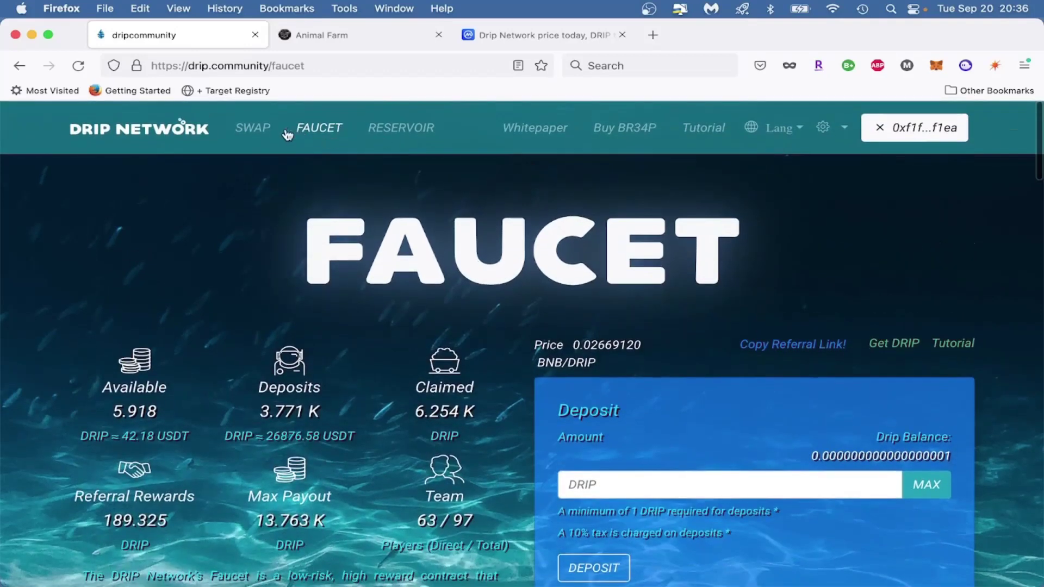
left_click(276, 133)
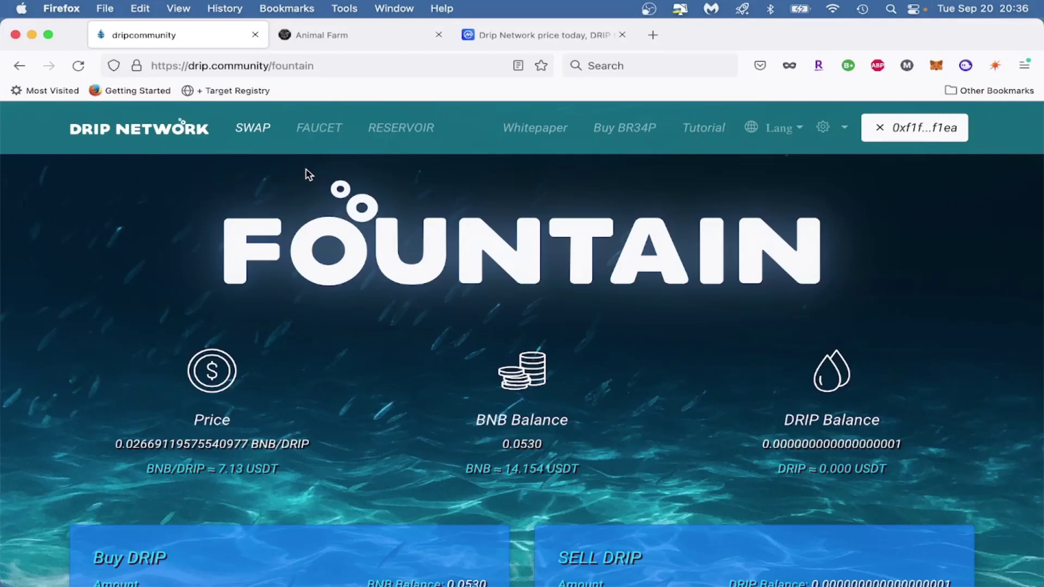
left_click(562, 34)
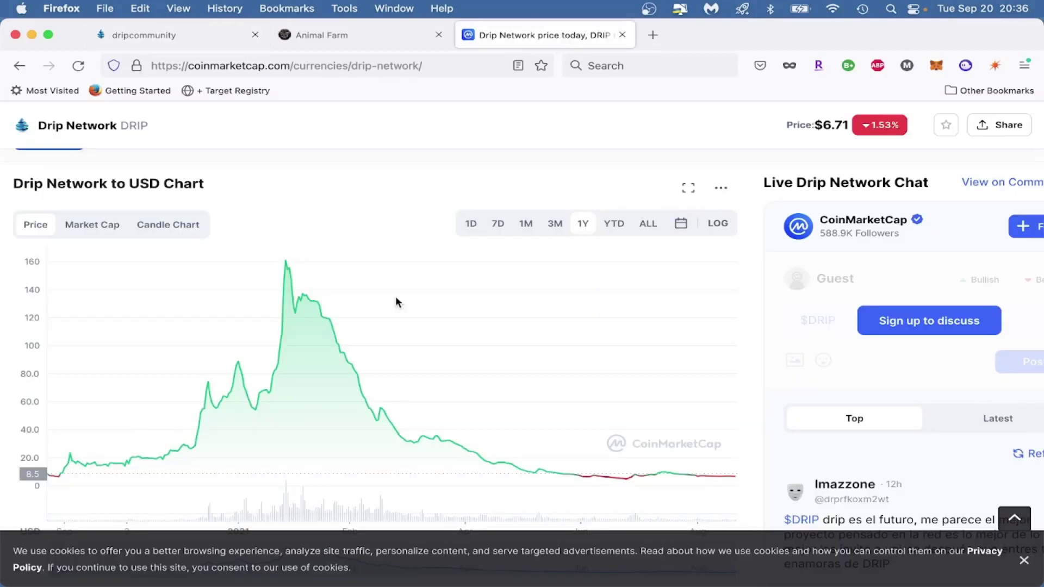